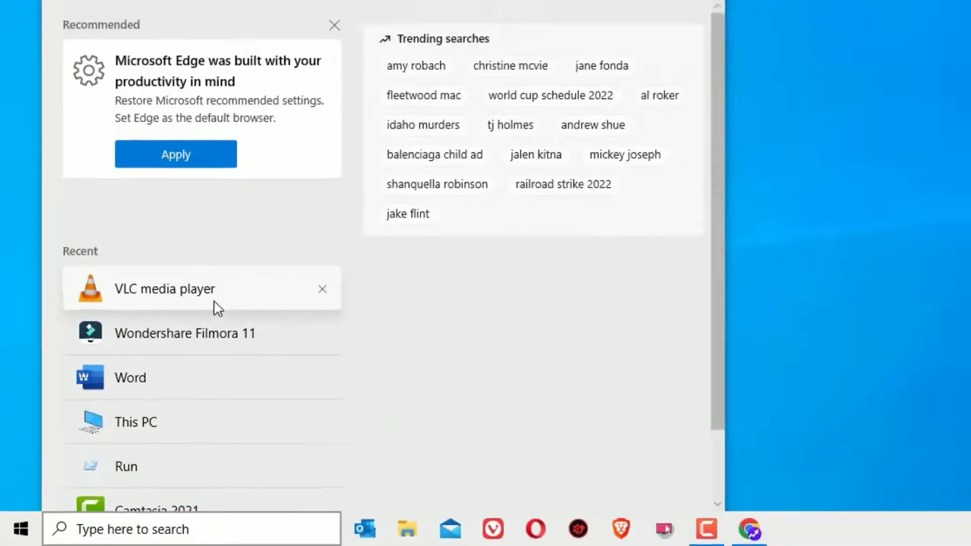
Start a Convert / Save job in VLC with Sample.mov from the Desktop as the source
left_click(165, 290)
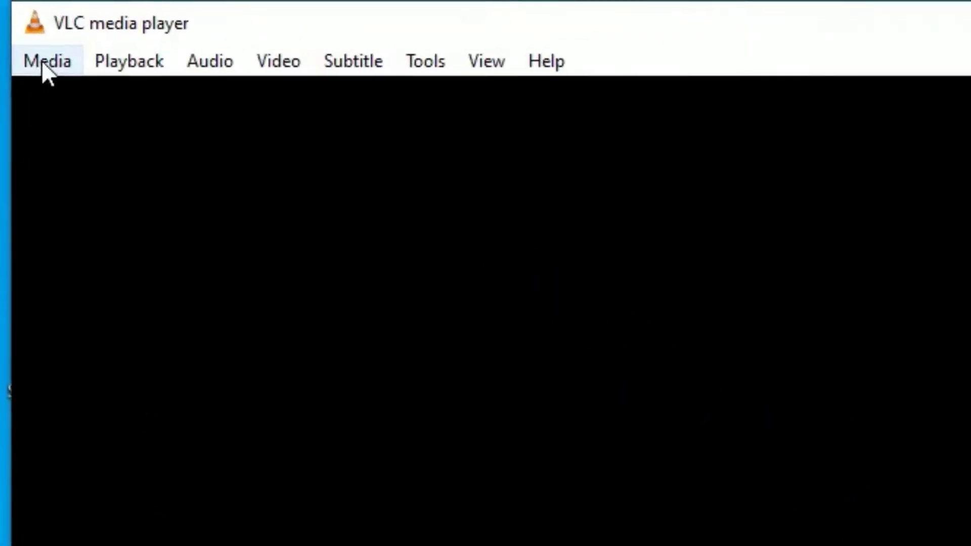
left_click(42, 61)
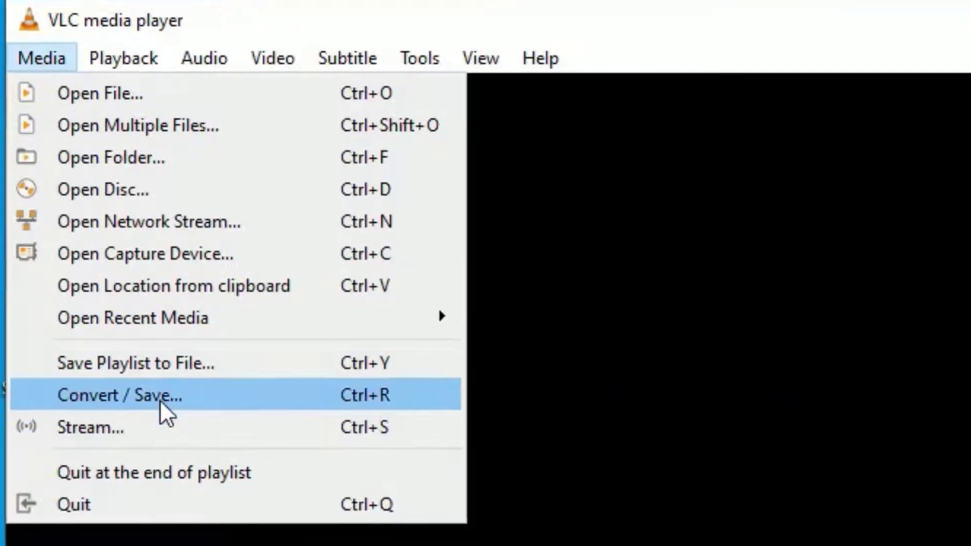
left_click(125, 399)
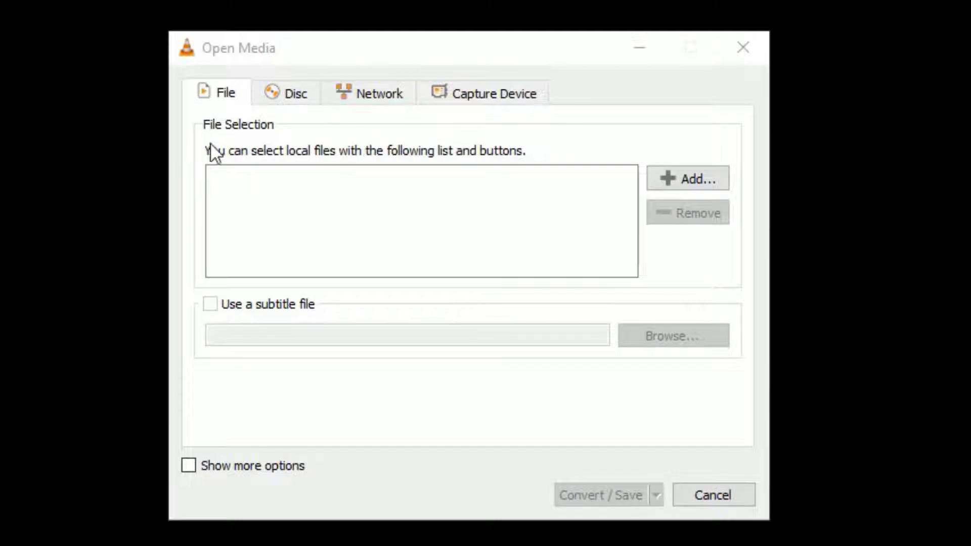
left_click(650, 185)
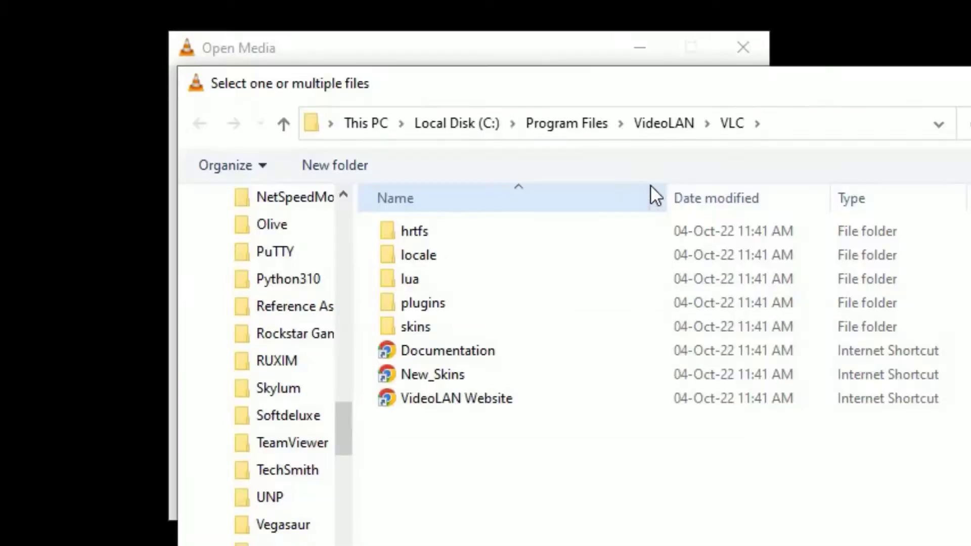
left_click_drag(345, 432, 349, 222)
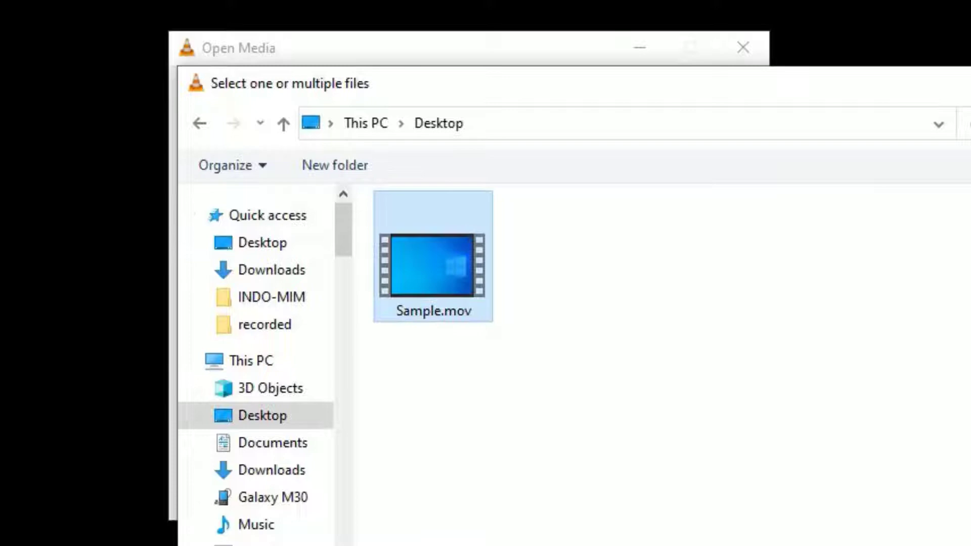
double_click(433, 265)
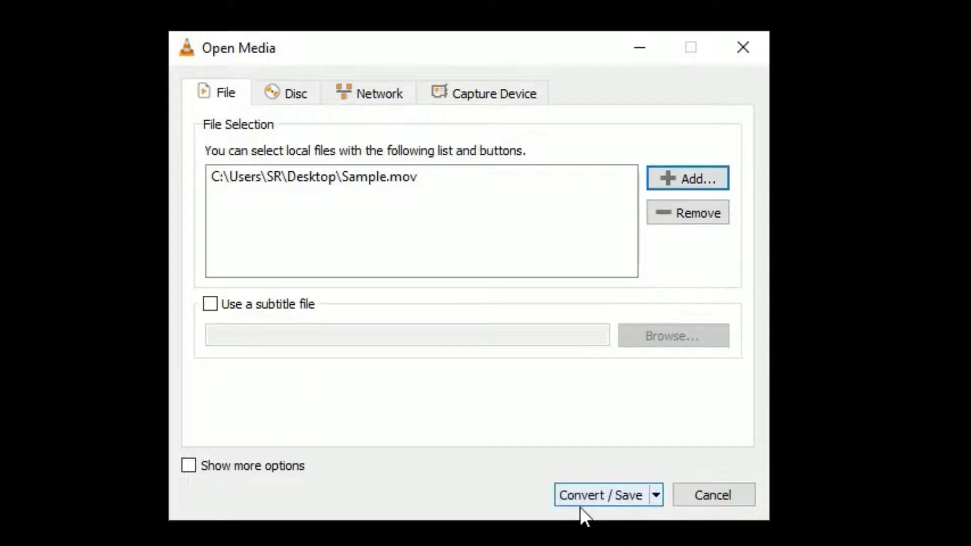
Choose the 'Video for MPEG4 1080p TV/device' conversion profile
left_click(599, 495)
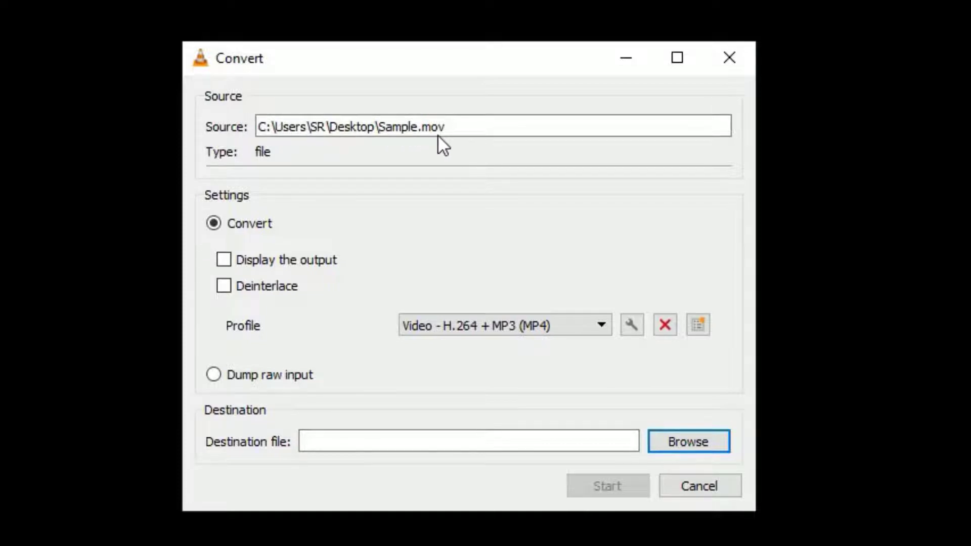
left_click(424, 328)
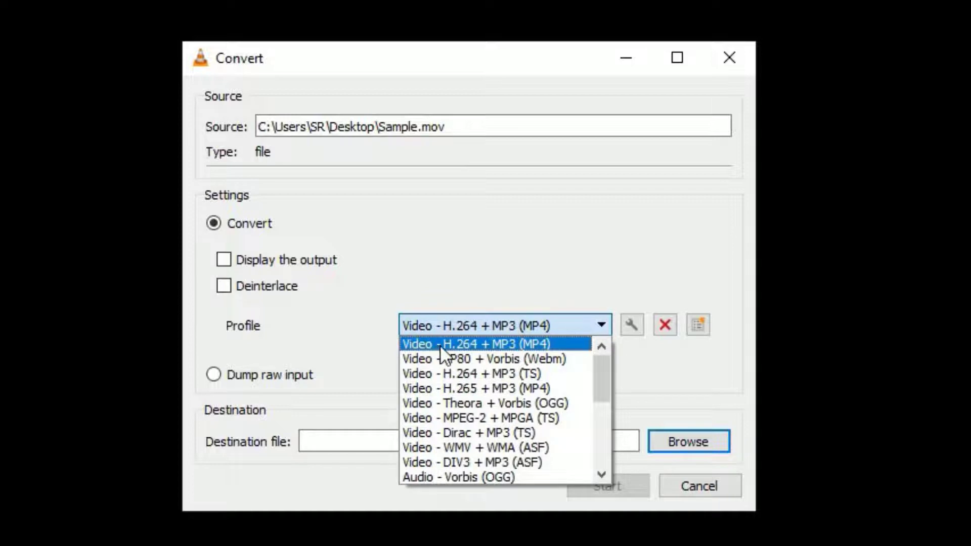
scroll(478, 405, "down", 3)
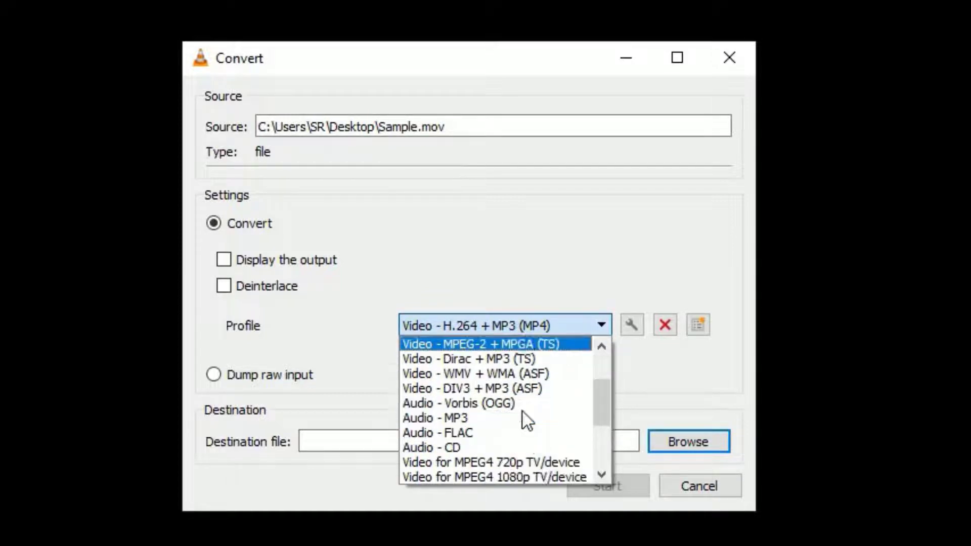
scroll(523, 410, "down", 3)
left_click(520, 405)
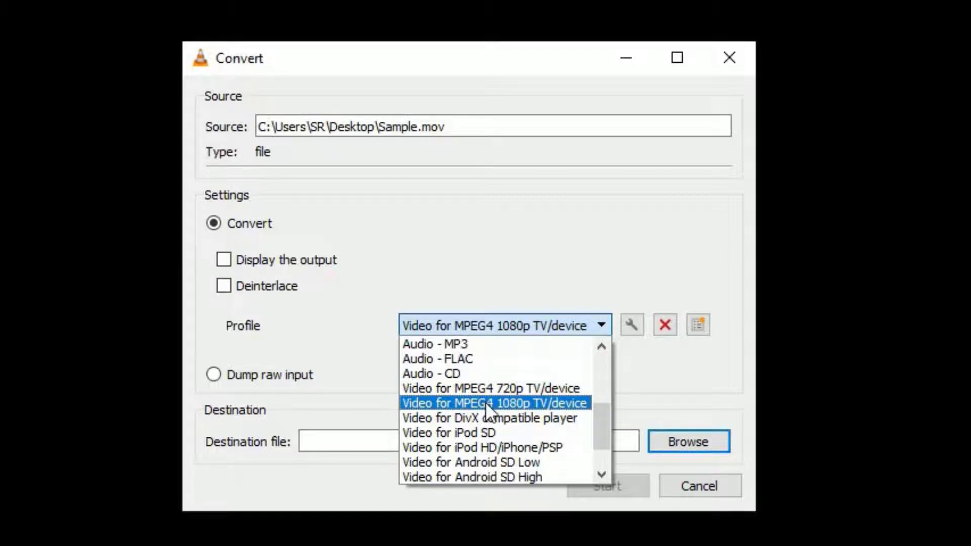
left_click(486, 402)
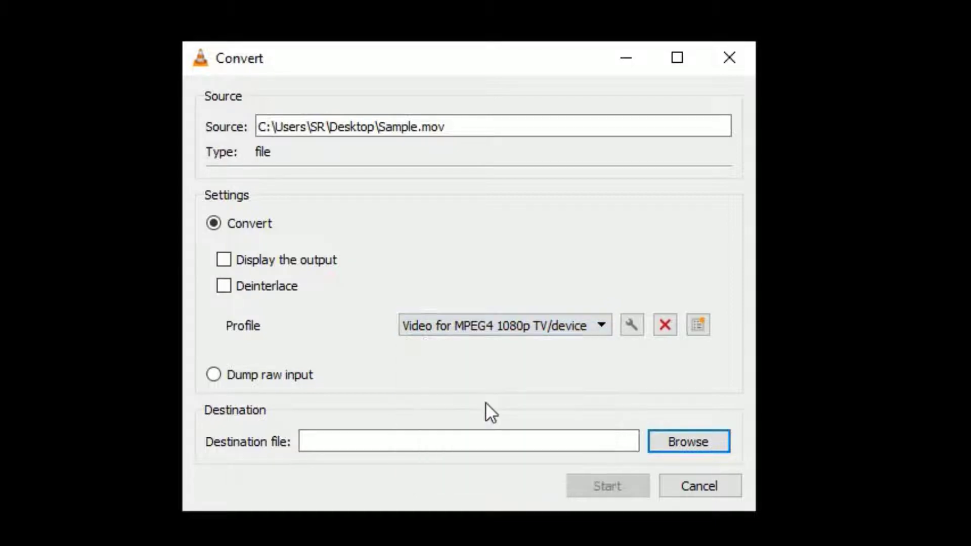
Set the destination to Sample.mp4 on the Desktop with the mp4 container type
left_click(687, 442)
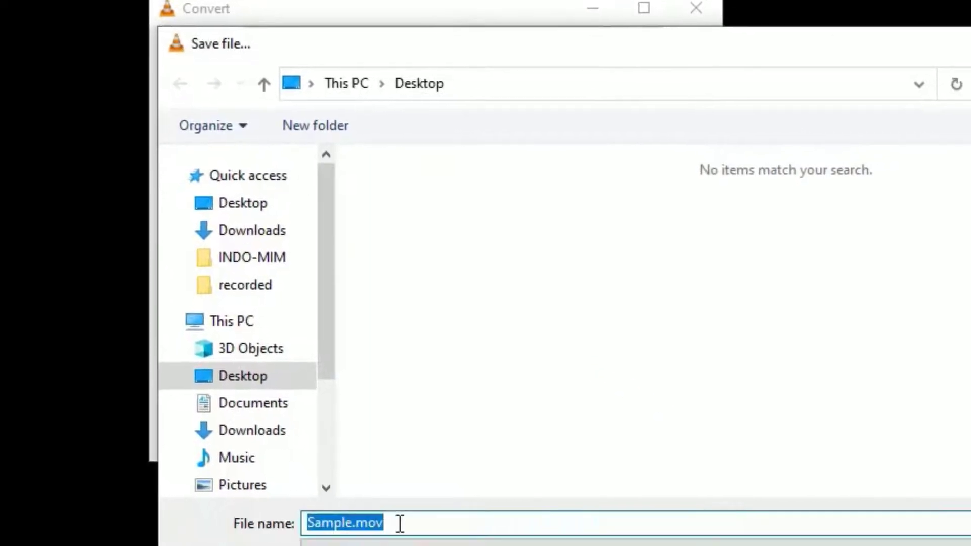
left_click(399, 522)
key("BackSpace")
key("BackSpace")
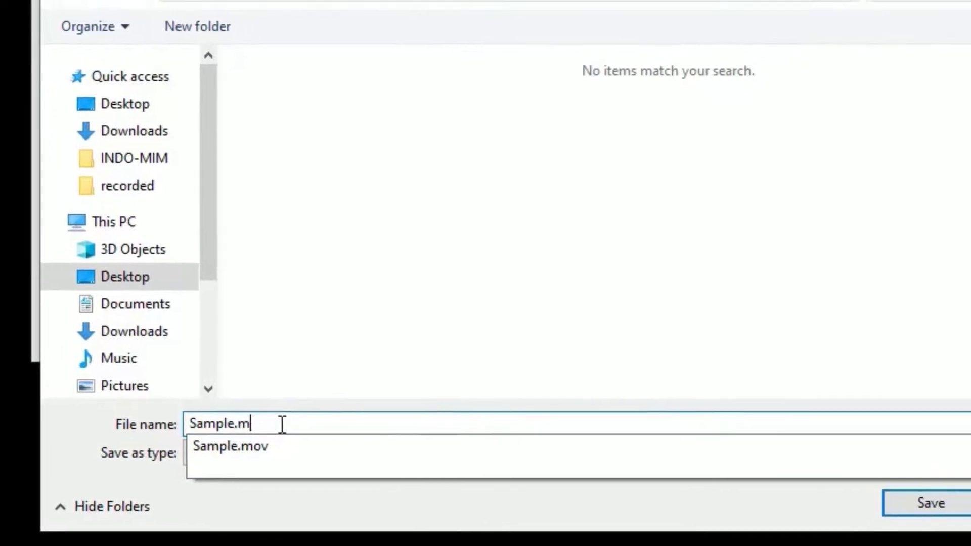
key("BackSpace")
type("mp4")
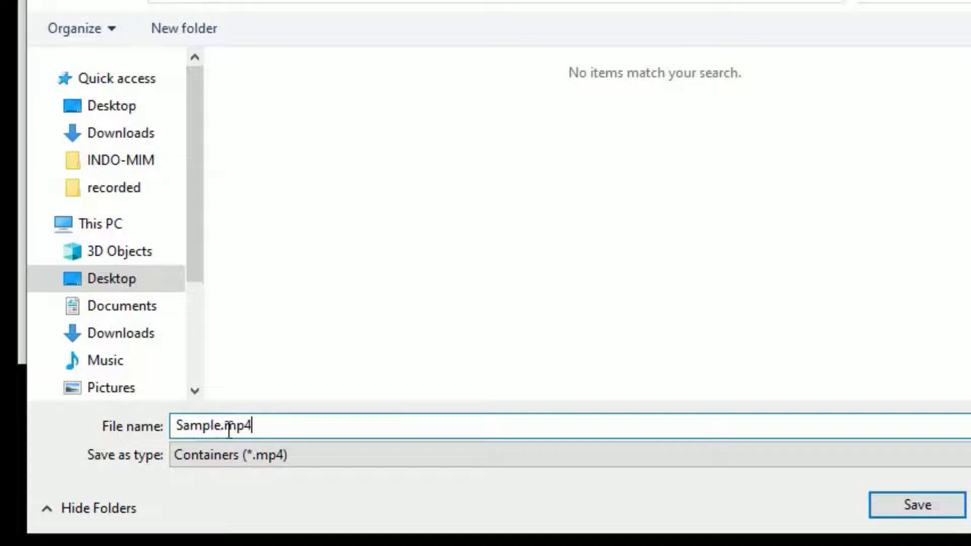
left_click(255, 454)
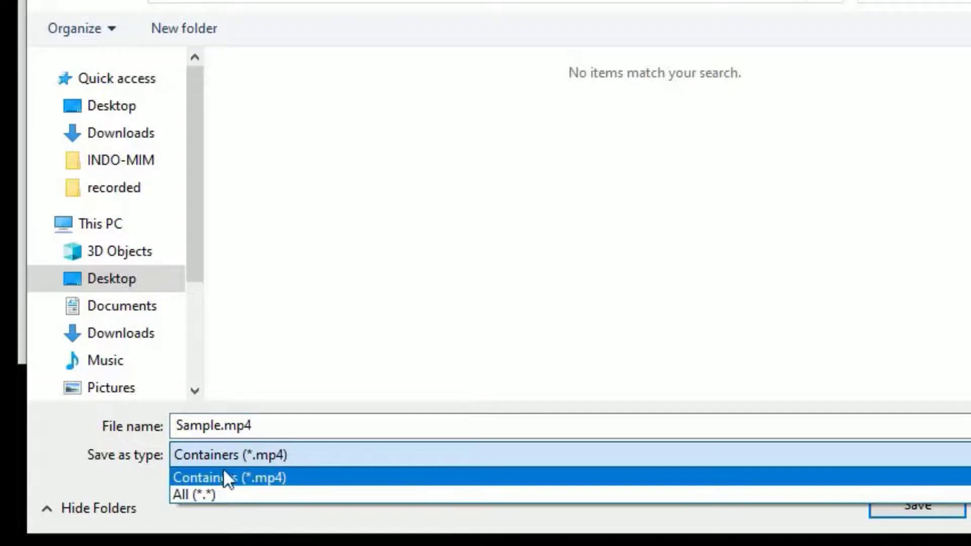
left_click(270, 477)
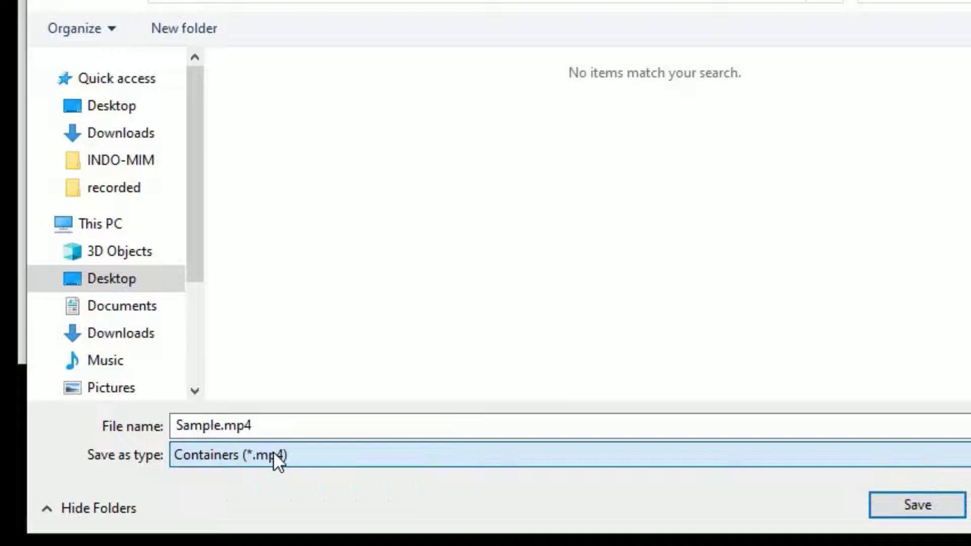
left_click(149, 108)
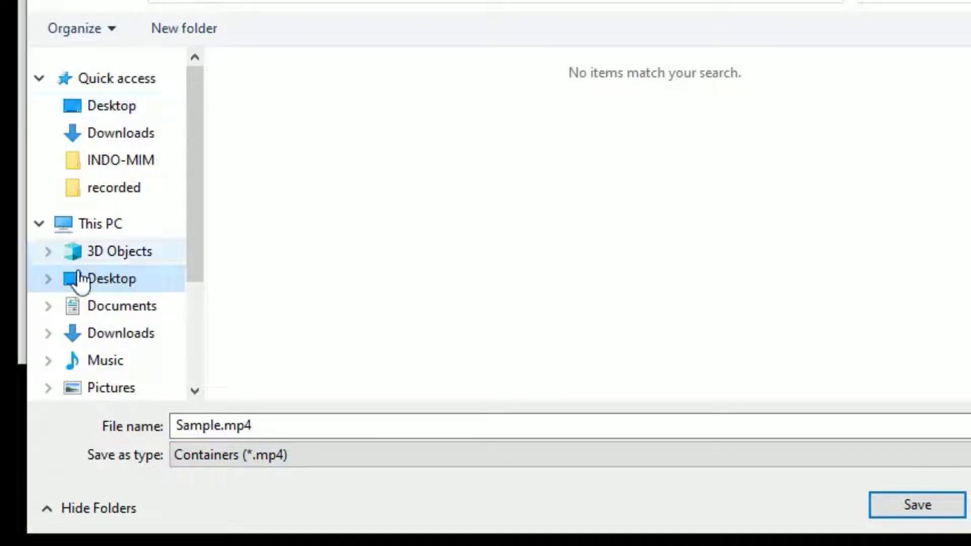
left_click(918, 505)
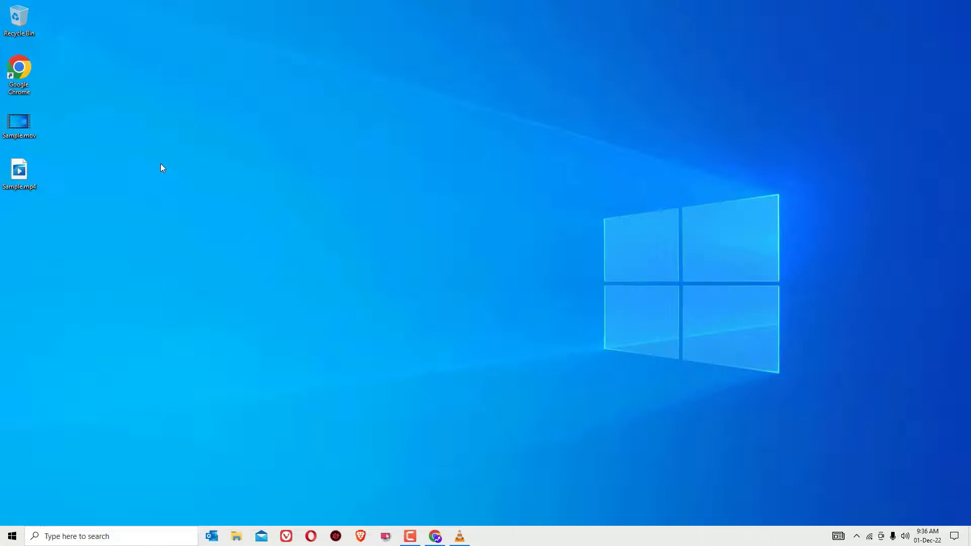
View the properties of Sample.mp4 on the desktop and highlight its 1.65 MB size
left_click(19, 173)
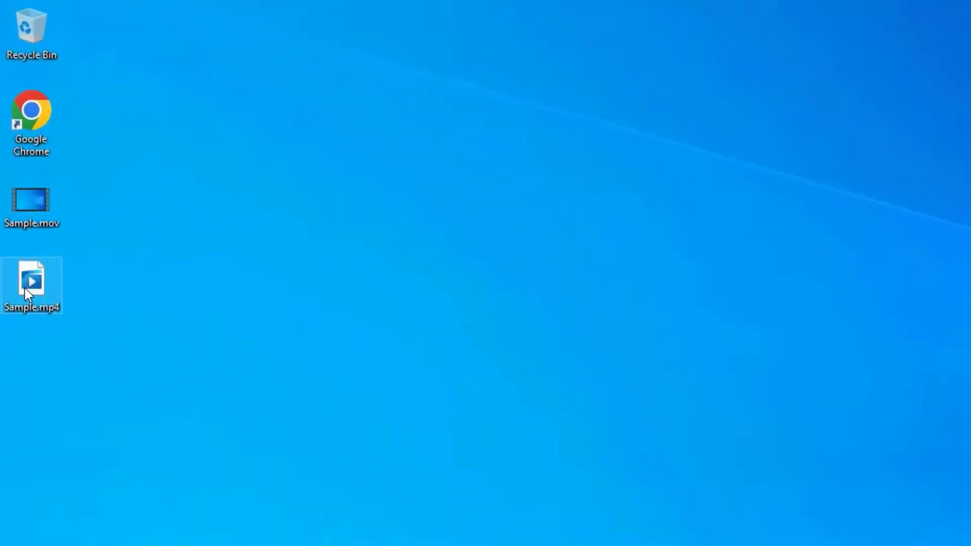
right_click(25, 289)
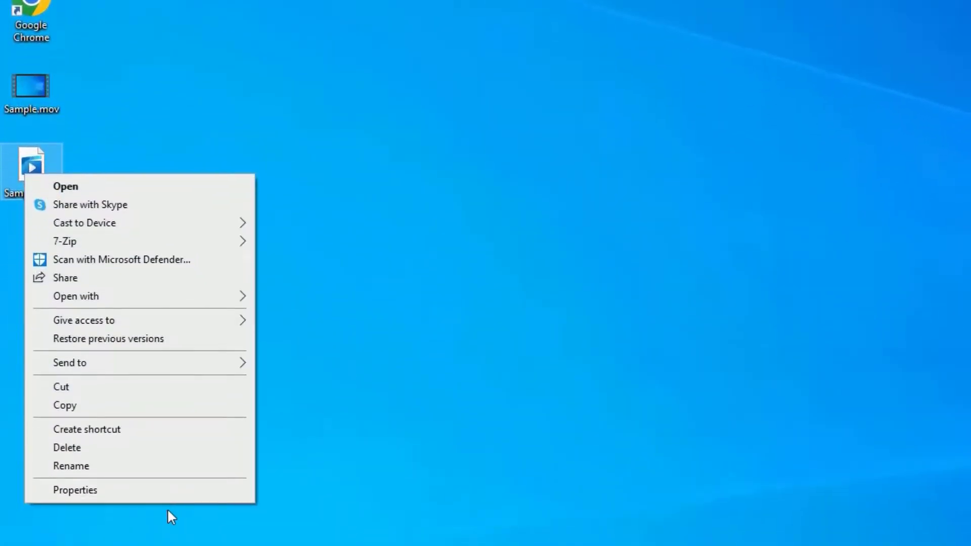
left_click(165, 489)
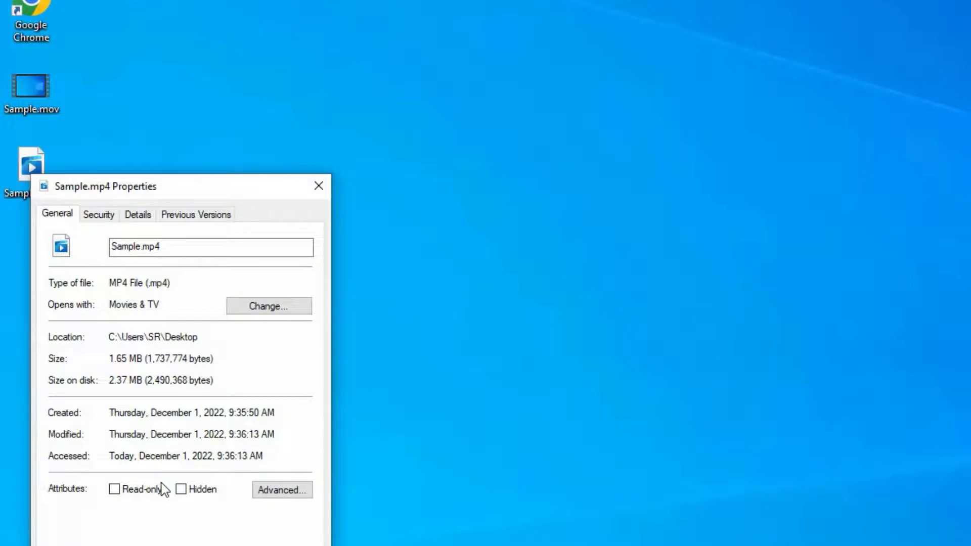
left_click_drag(109, 358, 148, 359)
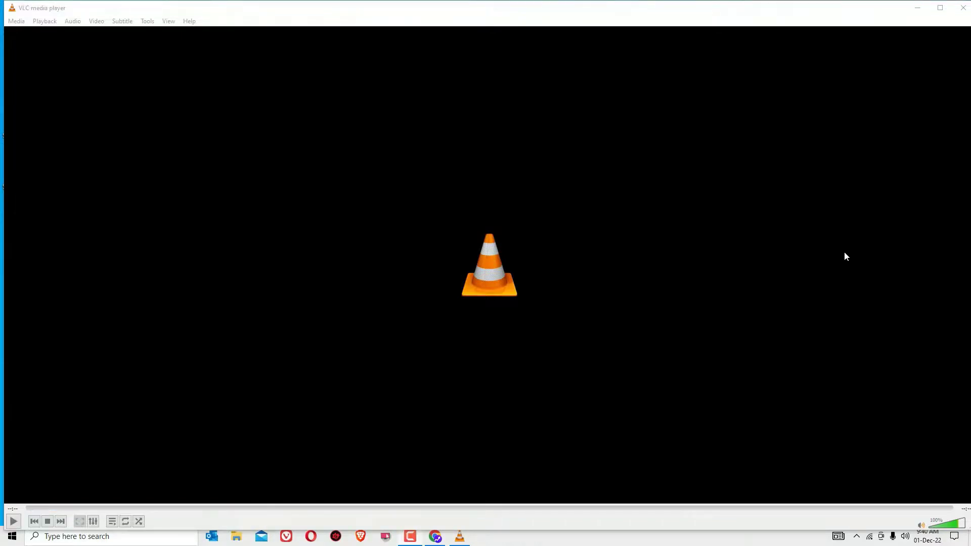
Close VLC and play Sample.mp4 in Movies & TV to check the result
left_click(962, 8)
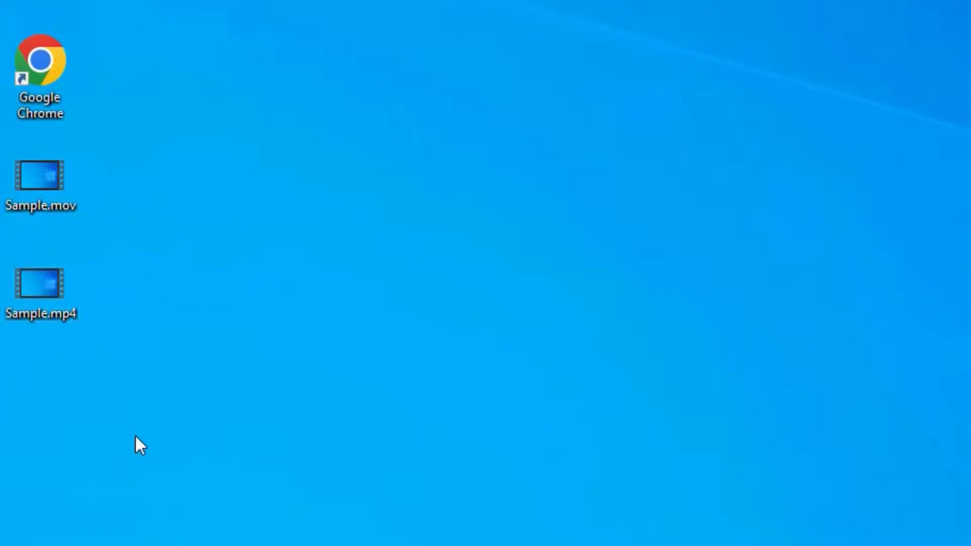
double_click(18, 281)
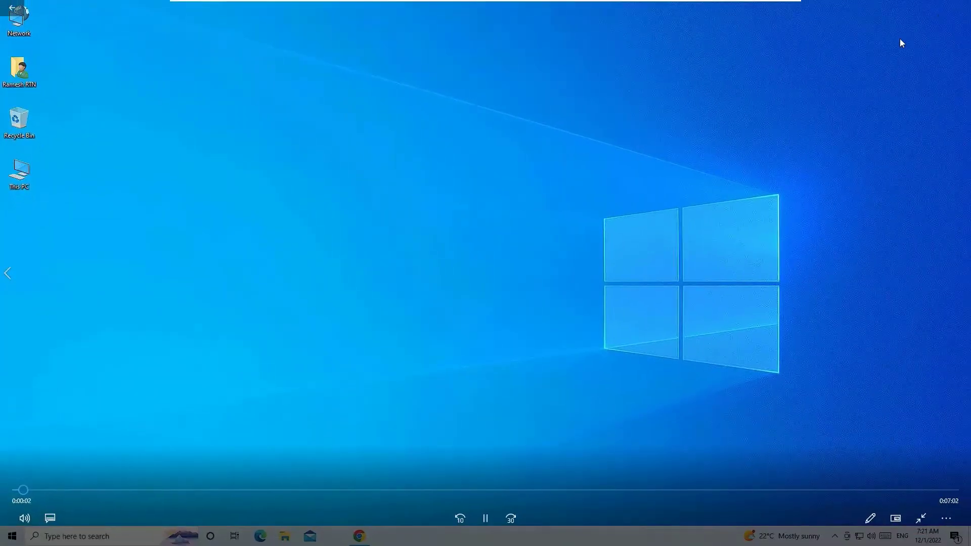
left_click(957, 9)
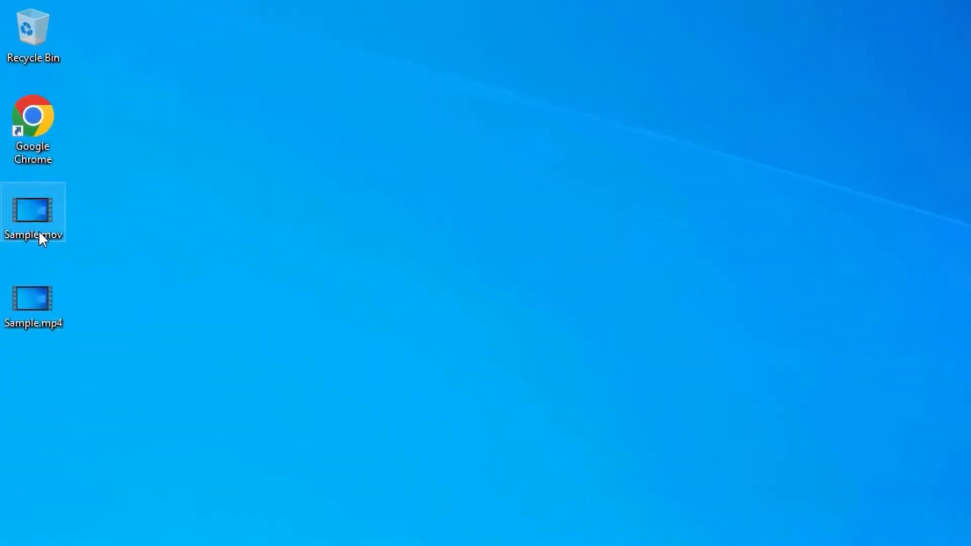
right_click(25, 164)
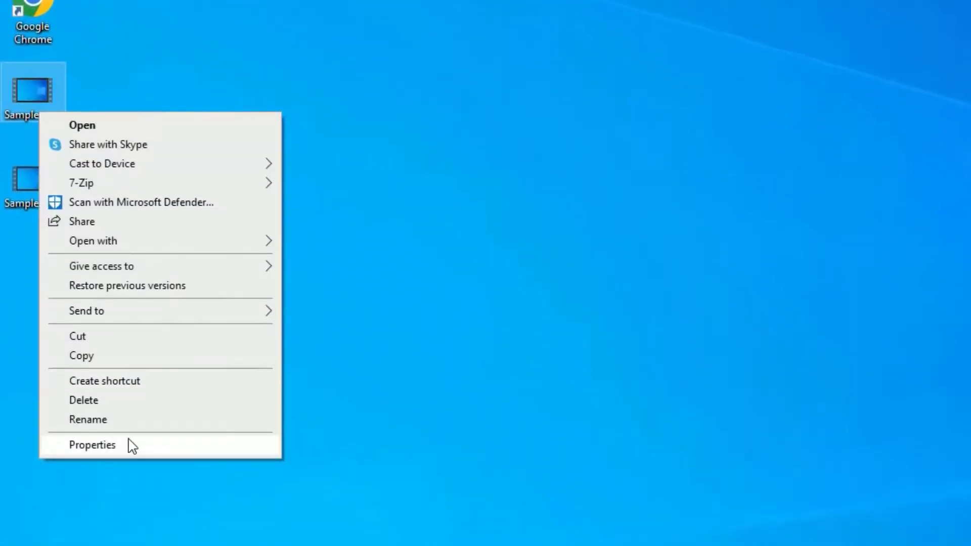
left_click(129, 445)
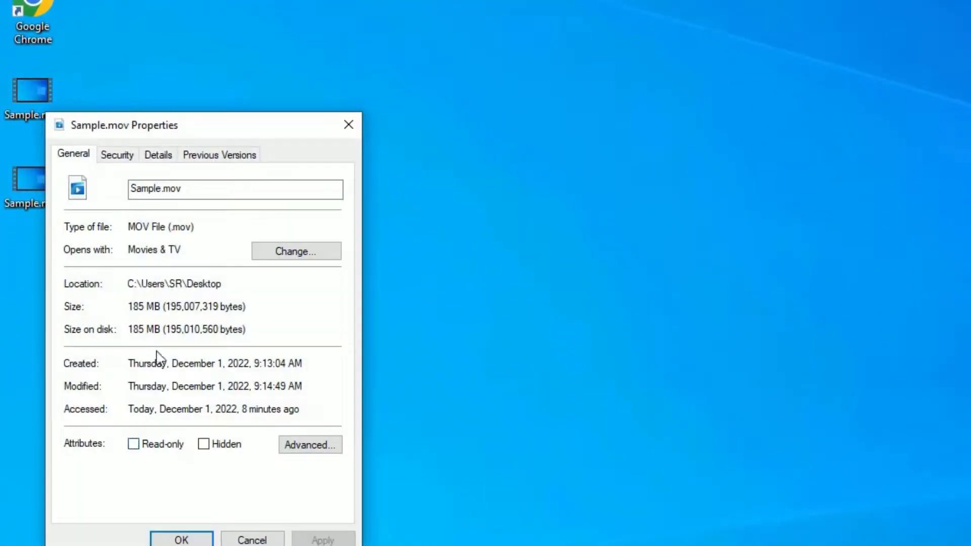
left_click_drag(128, 307, 161, 307)
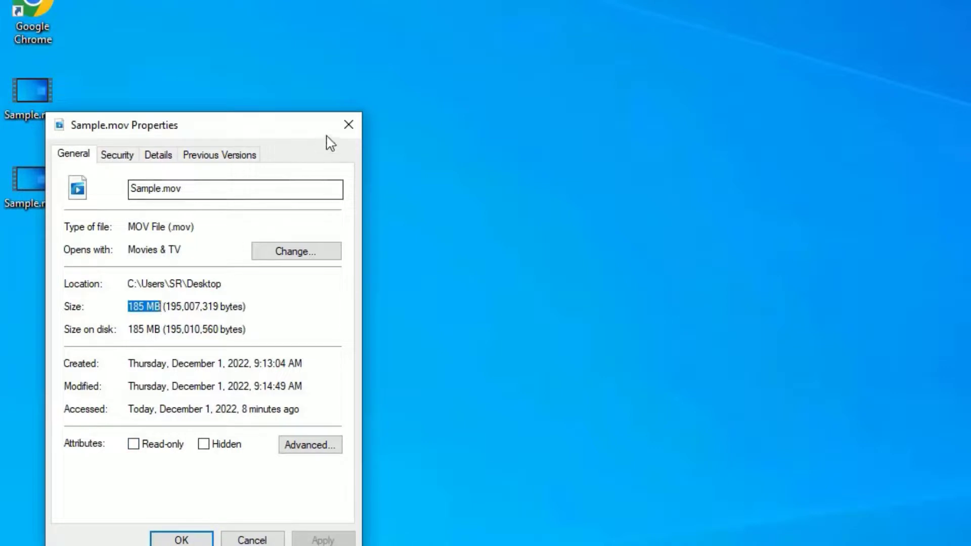
left_click(348, 125)
right_click(15, 196)
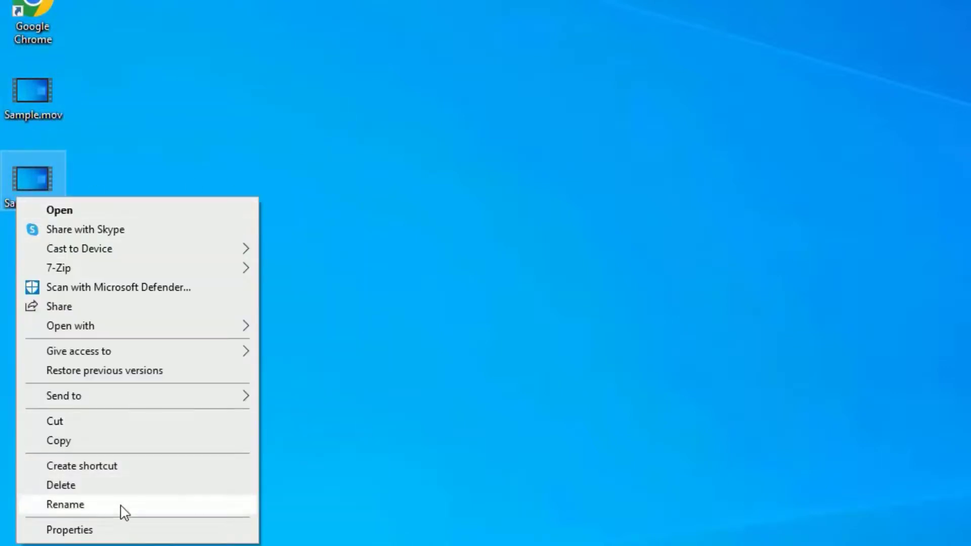
left_click(72, 528)
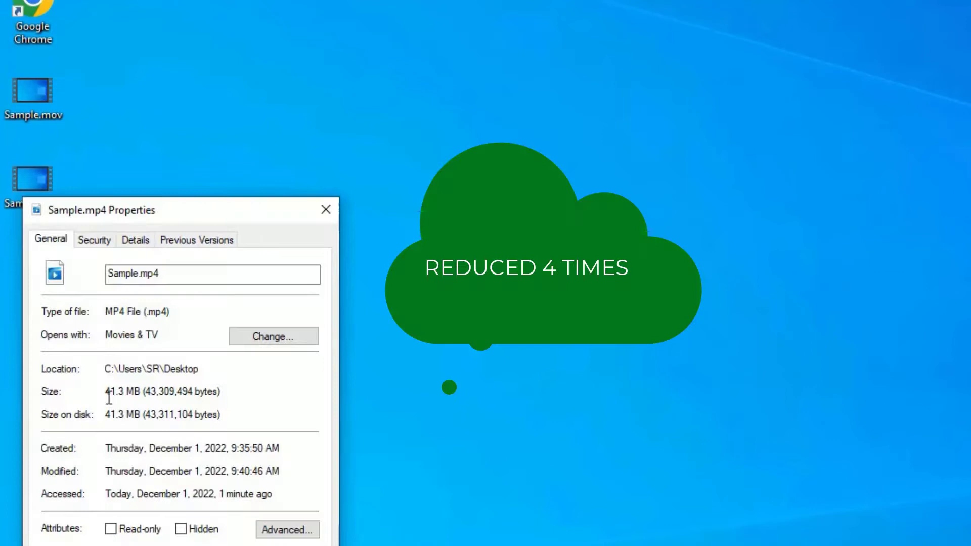
left_click_drag(107, 392, 130, 391)
left_click(137, 415)
left_click(258, 520)
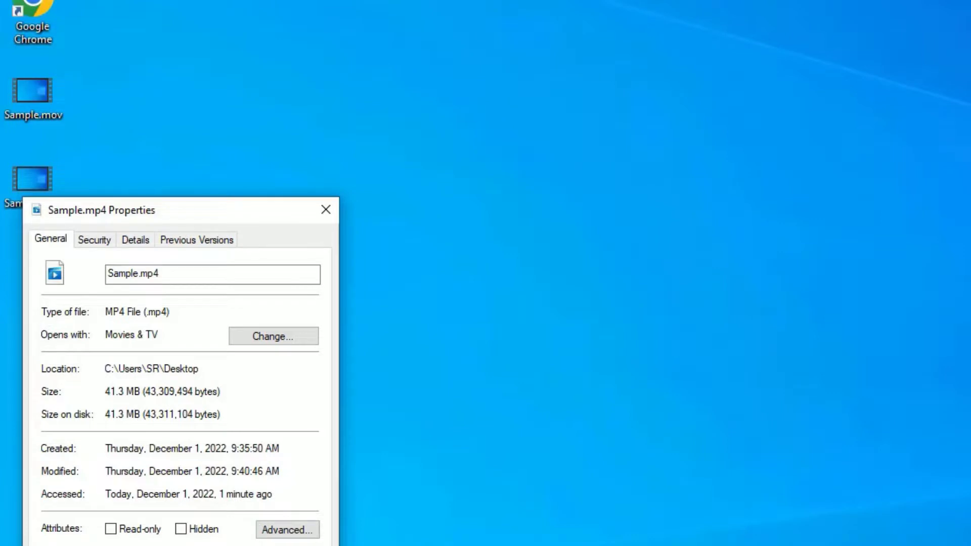